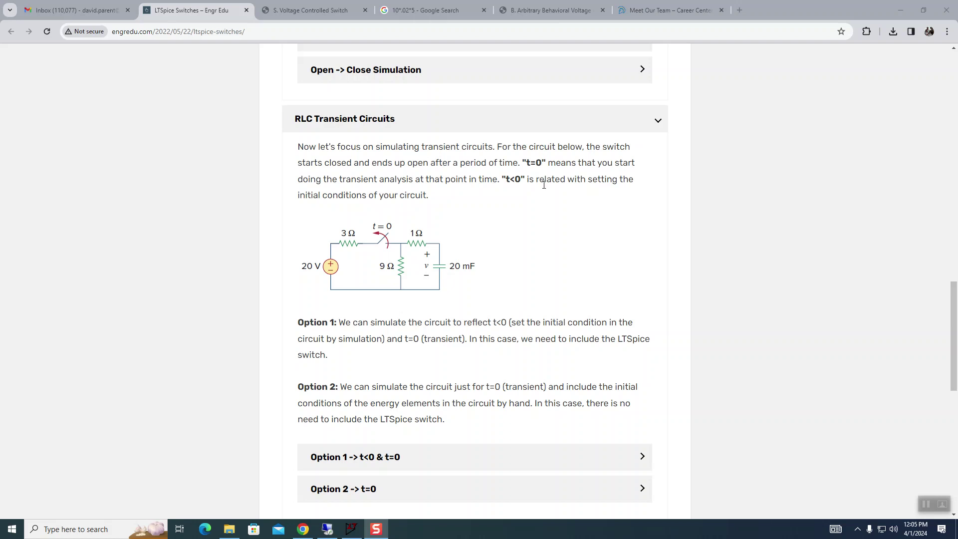
# Step: Minimize Chrome so the LTspice switched RC schematic is visible
pyautogui.click(898, 9)
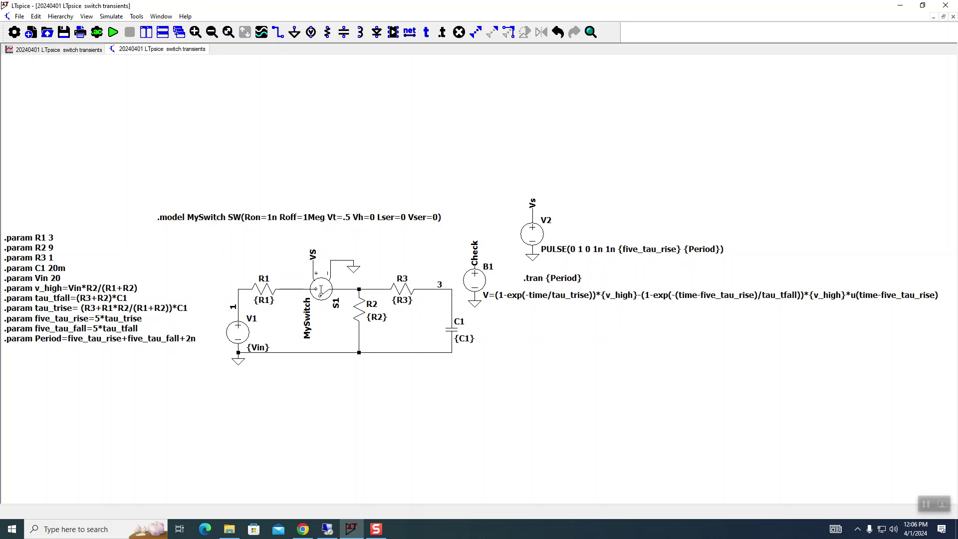
pyautogui.rightClick(321, 289)
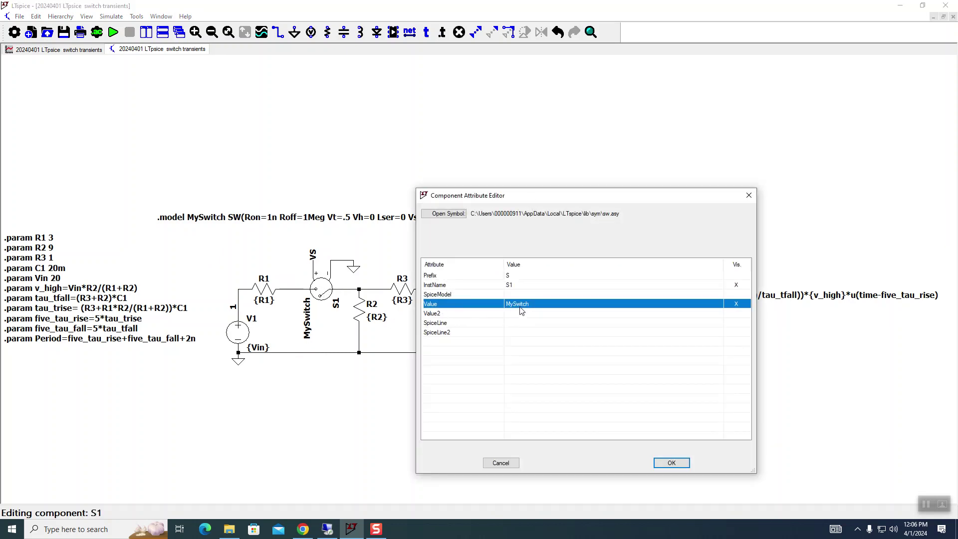
pyautogui.click(501, 462)
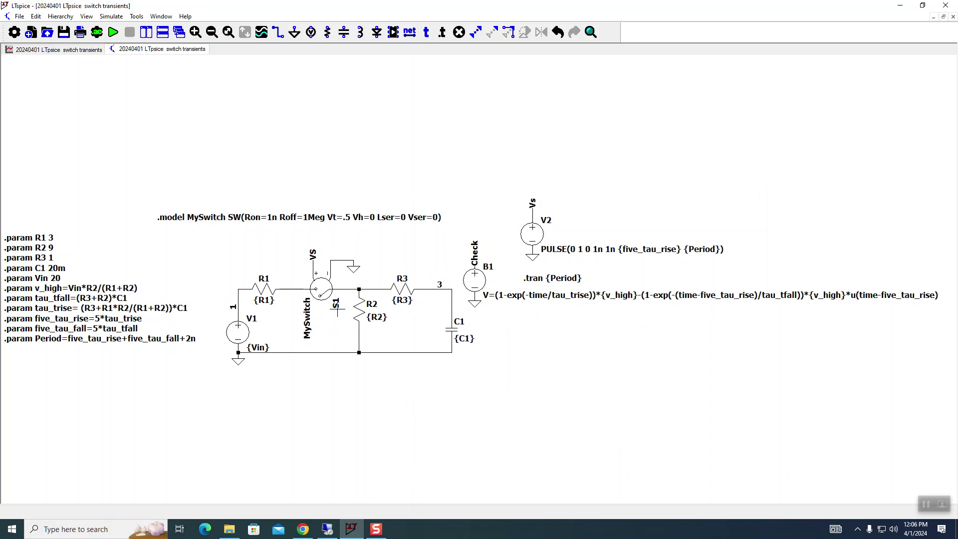
pyautogui.rightClick(215, 222)
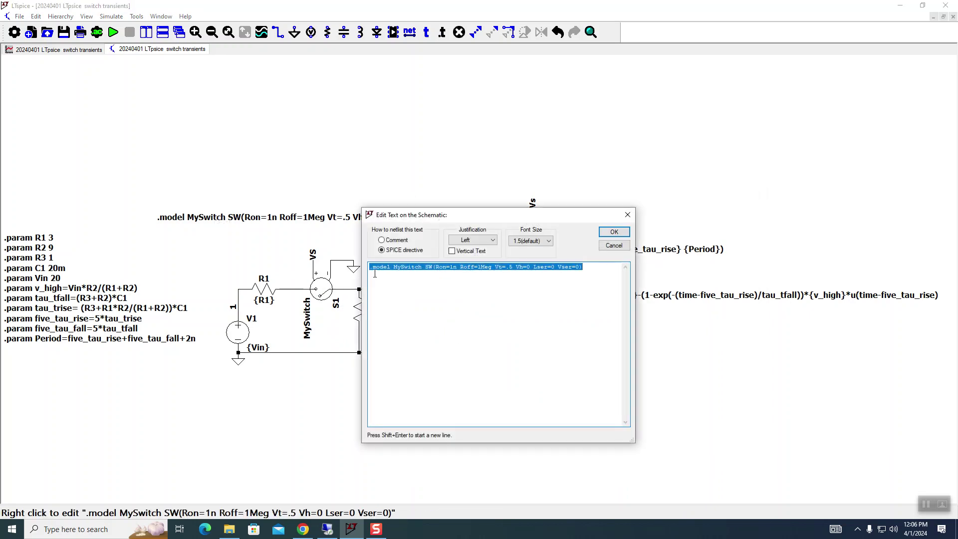
pyautogui.doubleClick(406, 267)
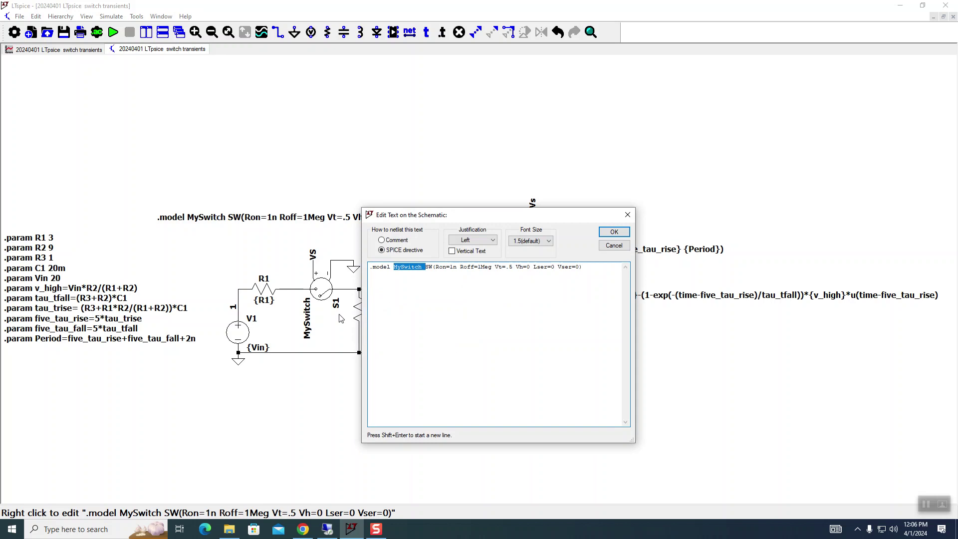
pyautogui.doubleClick(428, 267)
pyautogui.click(614, 246)
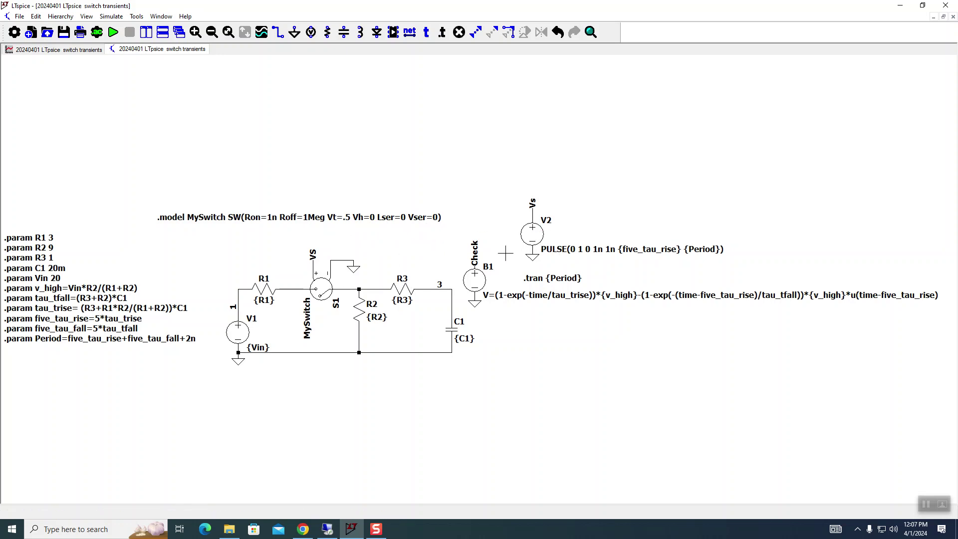
pyautogui.rightClick(534, 239)
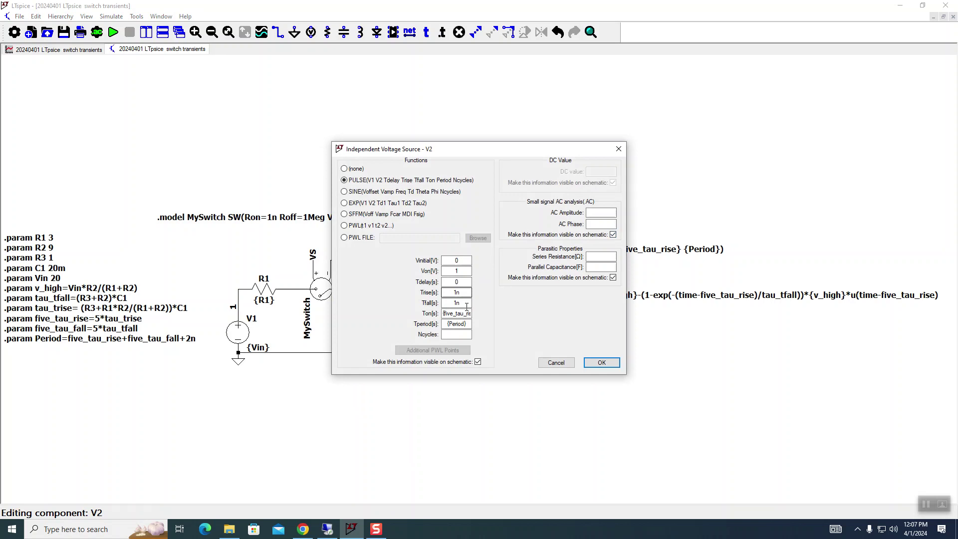
pyautogui.click(556, 362)
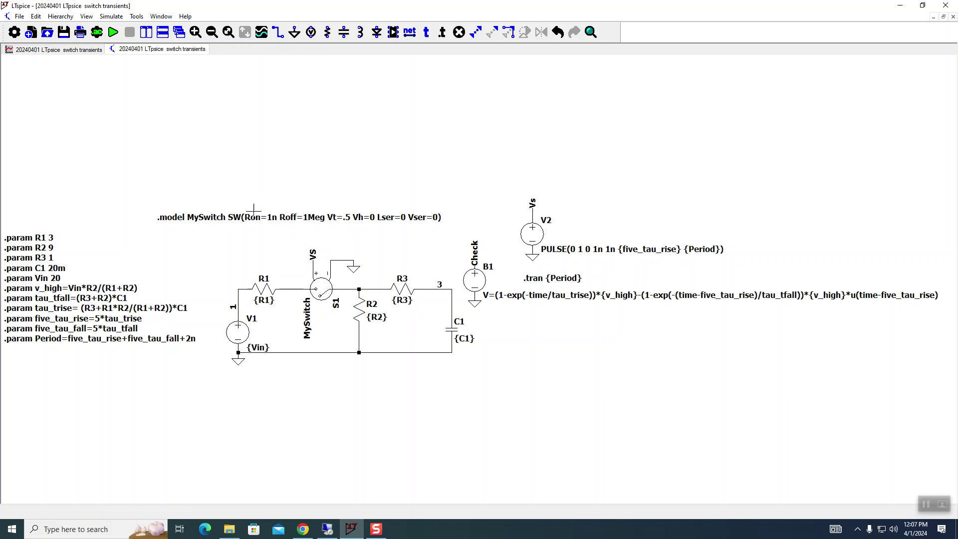
pyautogui.click(36, 17)
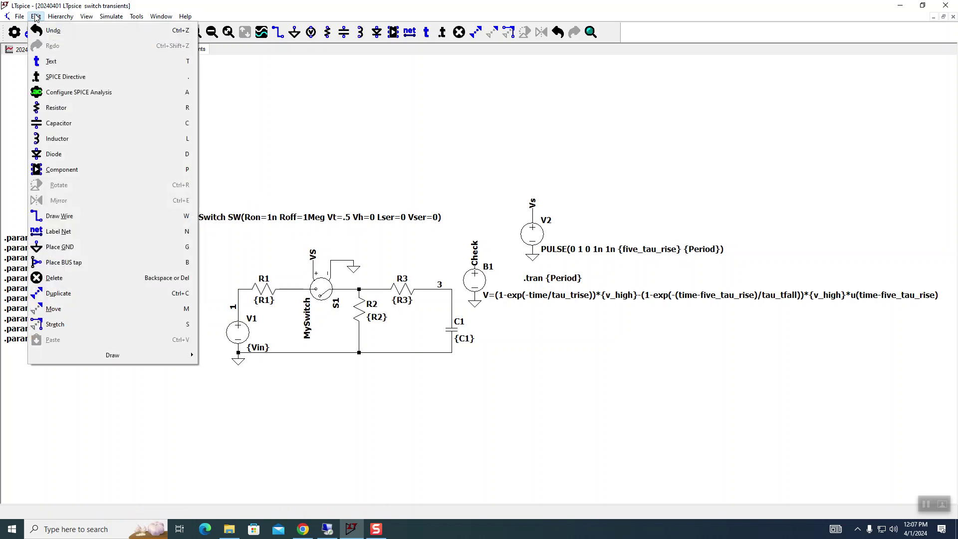
pyautogui.click(69, 77)
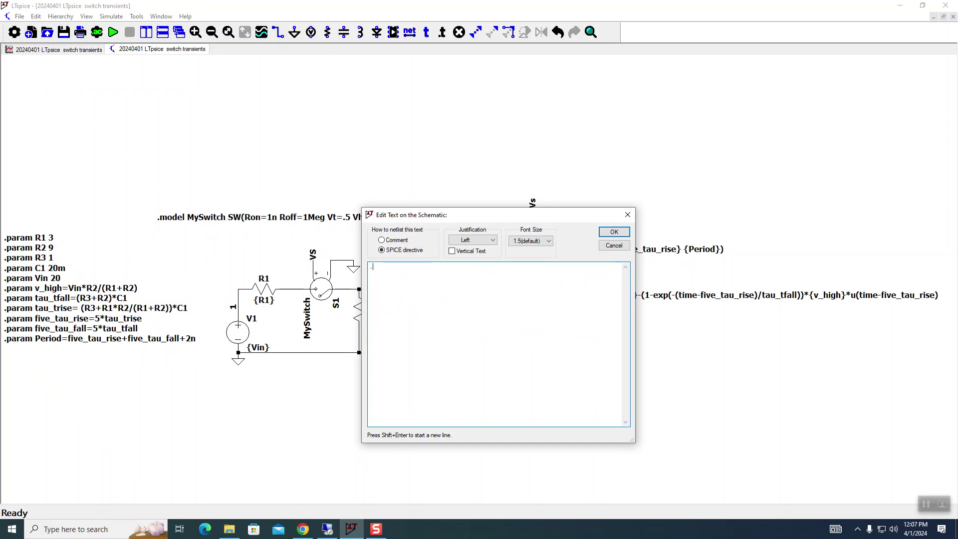
pyautogui.write('something')
pyautogui.press('Return')
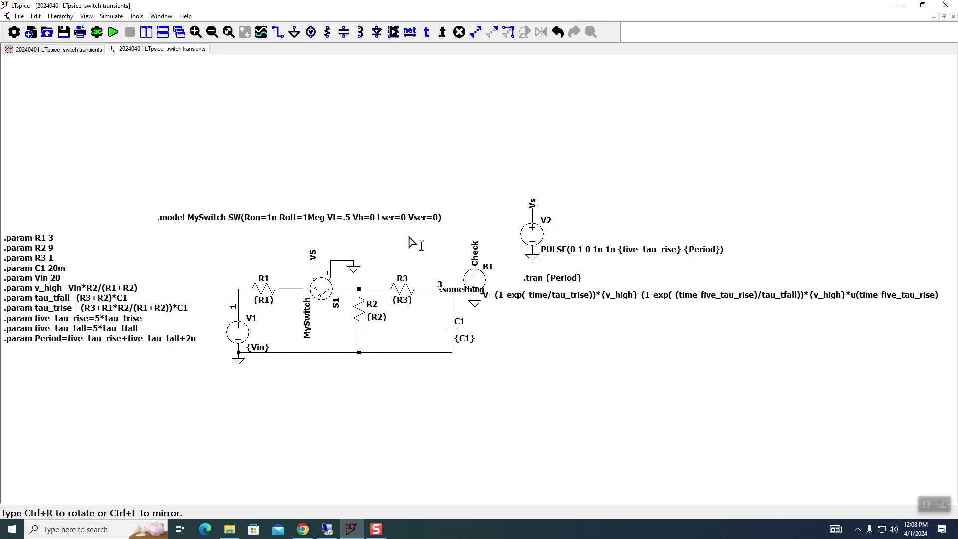
pyautogui.press('Escape')
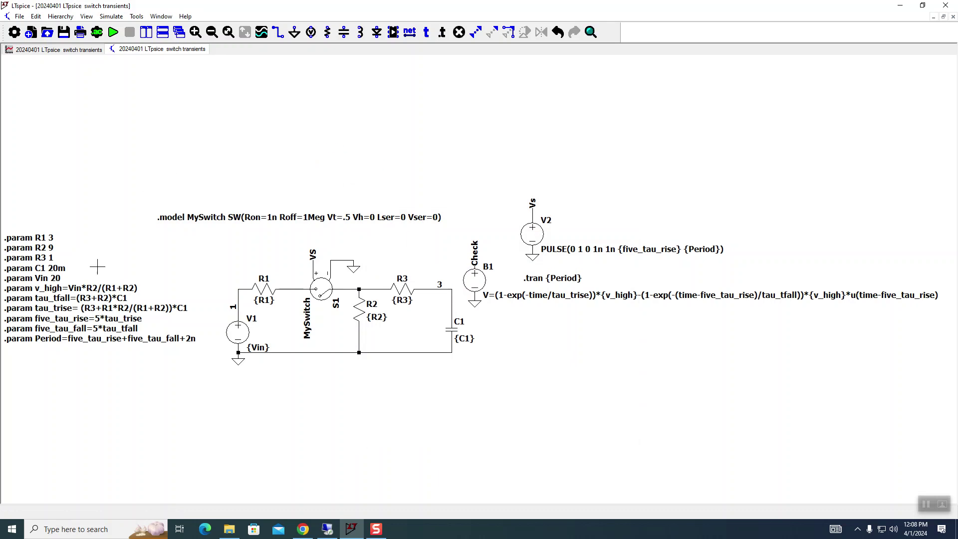
pyautogui.rightClick(42, 276)
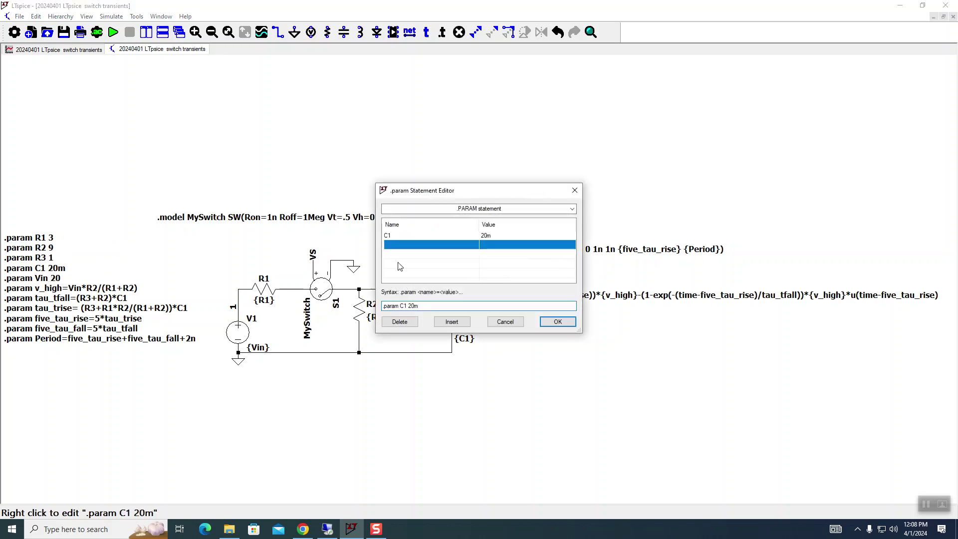
pyautogui.click(505, 322)
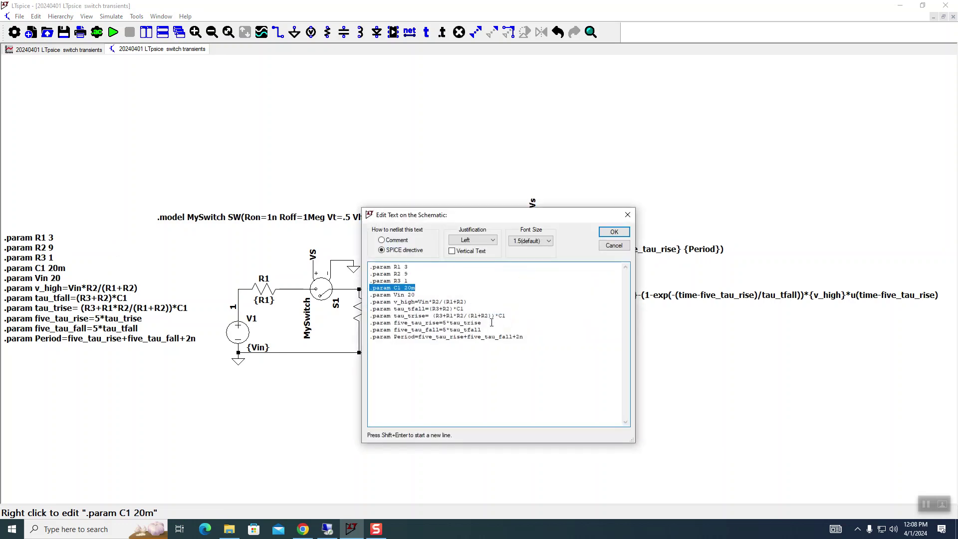
pyautogui.moveTo(530, 345)
pyautogui.mouseDown()
pyautogui.moveTo(379, 274)
pyautogui.moveTo(368, 258)
pyautogui.moveTo(372, 298)
pyautogui.moveTo(526, 344)
pyautogui.mouseUp()
pyautogui.click(614, 245)
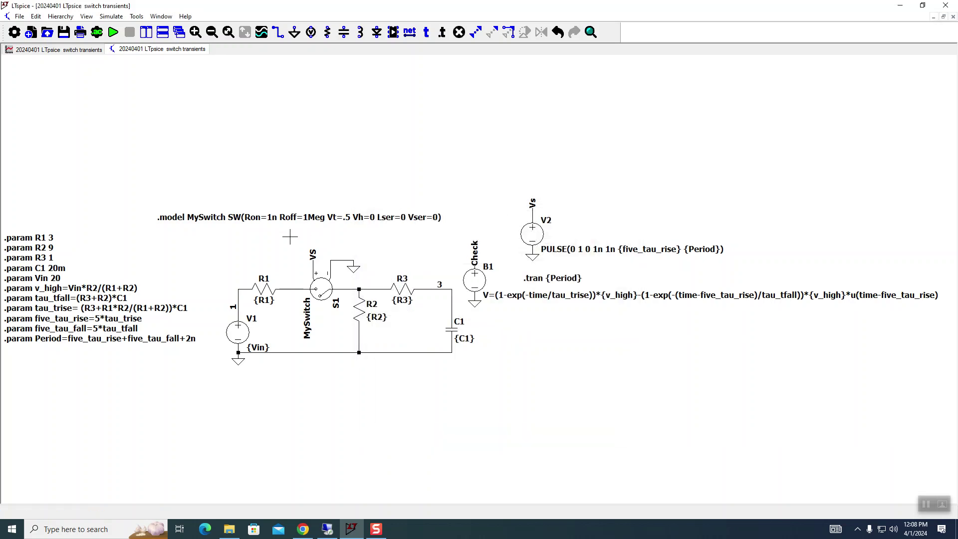
# Step: Zoom in on the .param list and the left part of the circuit, with R3 in view
pyautogui.click(195, 32)
pyautogui.moveTo(211, 146); pyautogui.dragTo(3, 421)
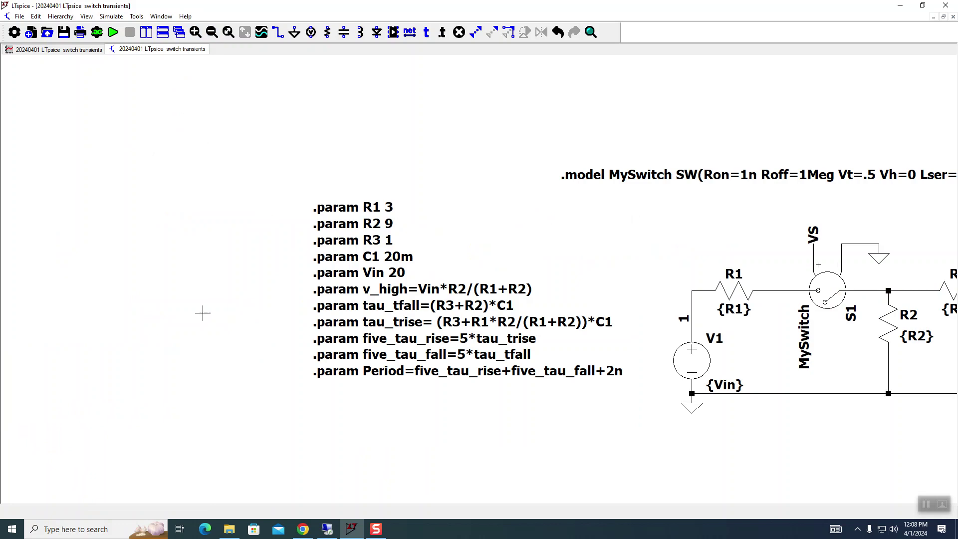
pyautogui.moveTo(271, 182); pyautogui.dragTo(189, 171)
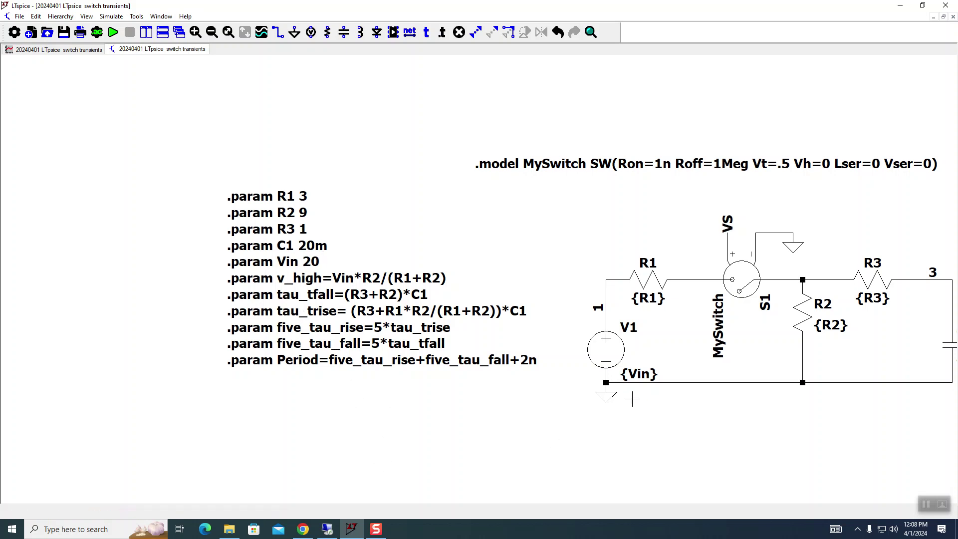
# Step: Inspect R1's resistance value {R1} in its properties, leaving it unchanged
pyautogui.rightClick(646, 282)
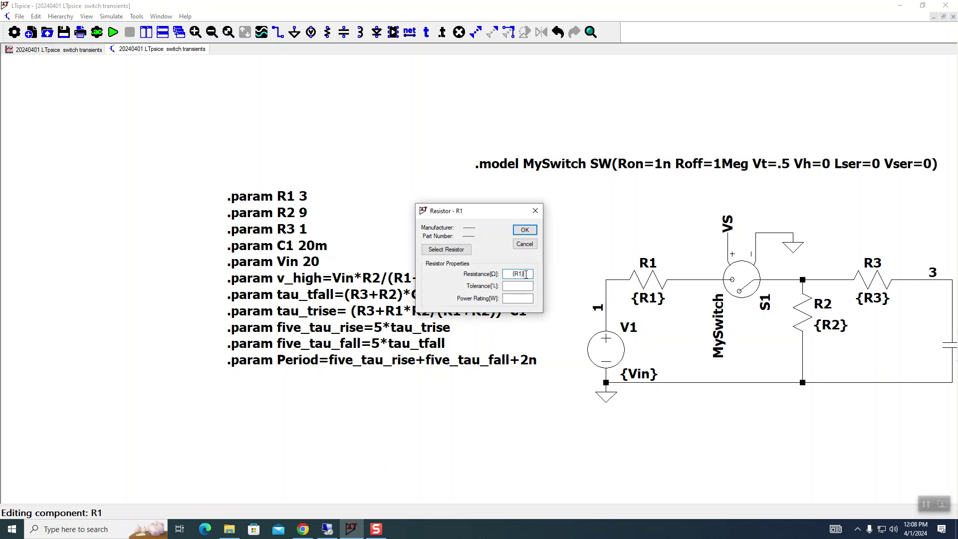
pyautogui.moveTo(526, 274); pyautogui.dragTo(511, 274)
pyautogui.click(527, 244)
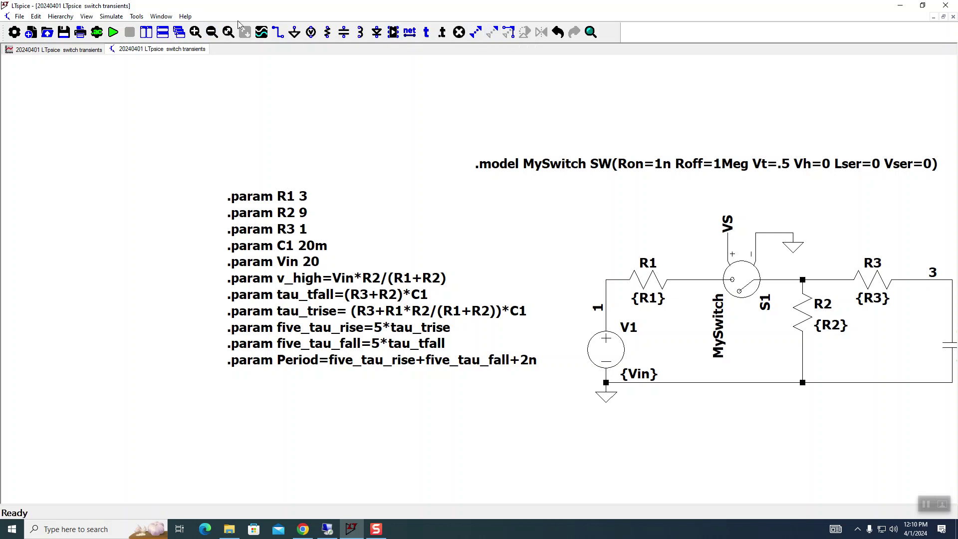
# Step: Show the full circuit and inspect V2's pulse: Ton {five_tau_rise}, Tperiod {Period}, left unchanged
pyautogui.click(228, 32)
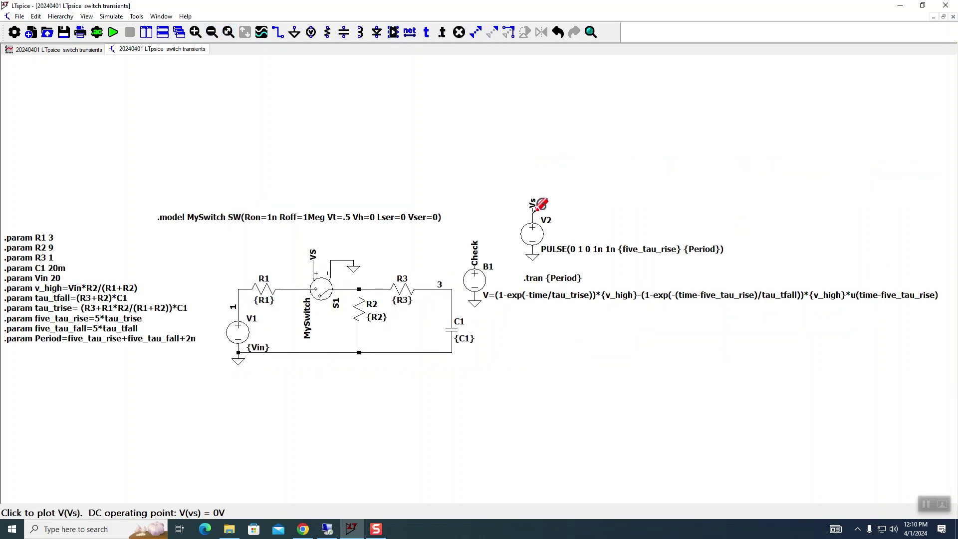
pyautogui.rightClick(537, 230)
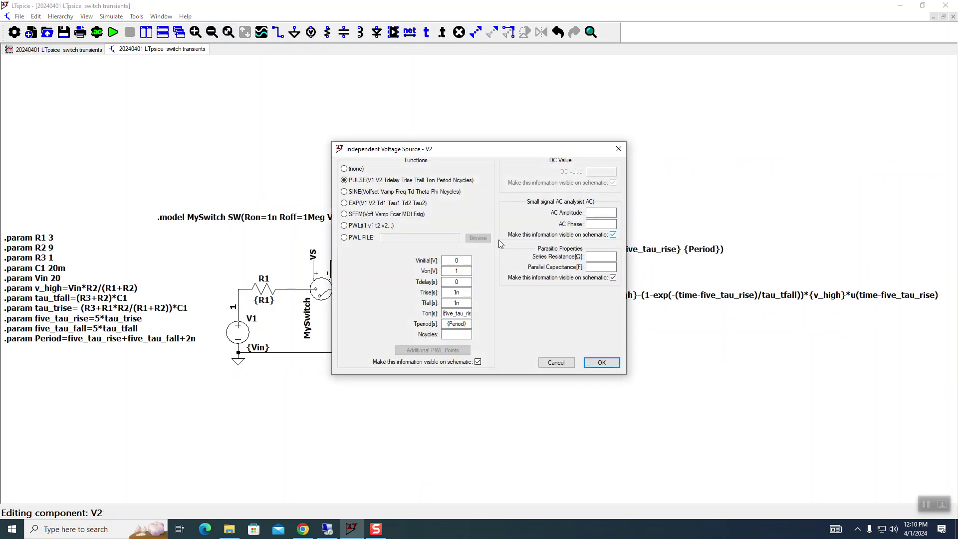
pyautogui.click(461, 294)
pyautogui.click(462, 314)
pyautogui.doubleClick(462, 313)
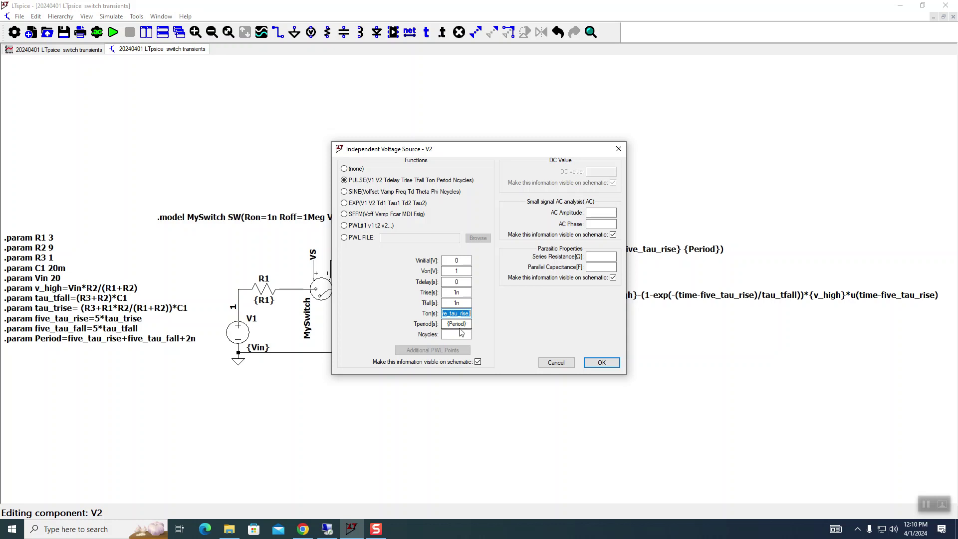
pyautogui.doubleClick(461, 326)
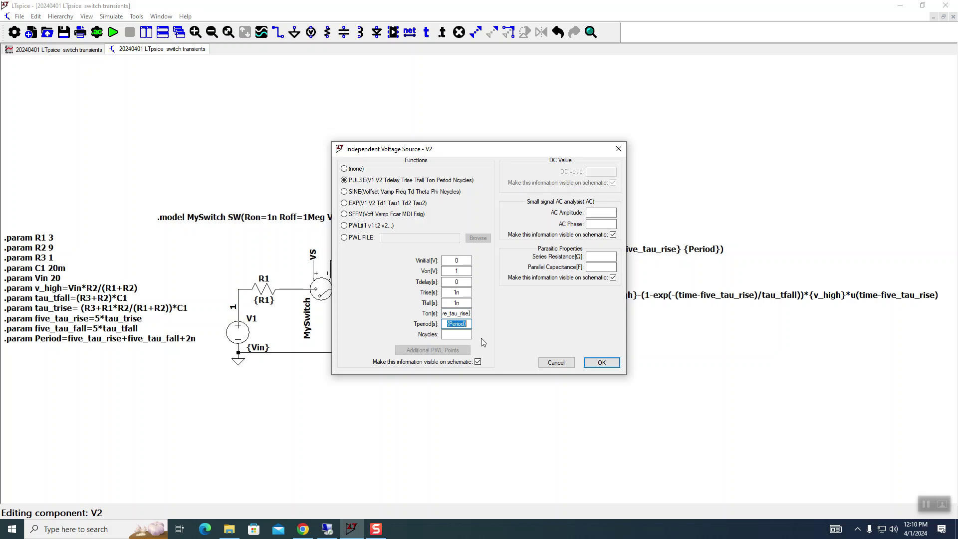
pyautogui.click(546, 364)
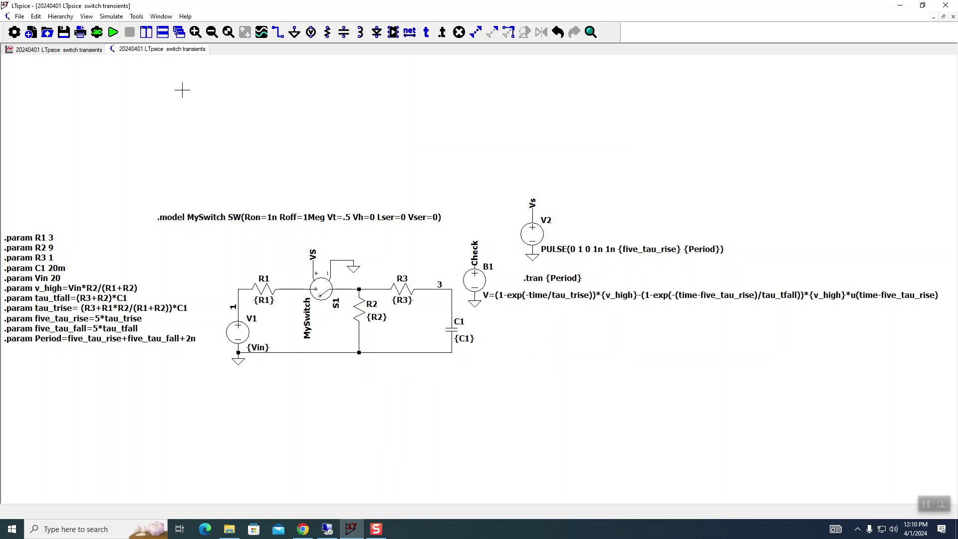
# Step: Inspect B1's check-voltage expression unchanged, then glance through the Simulate and Hierarchy menus
pyautogui.rightClick(477, 276)
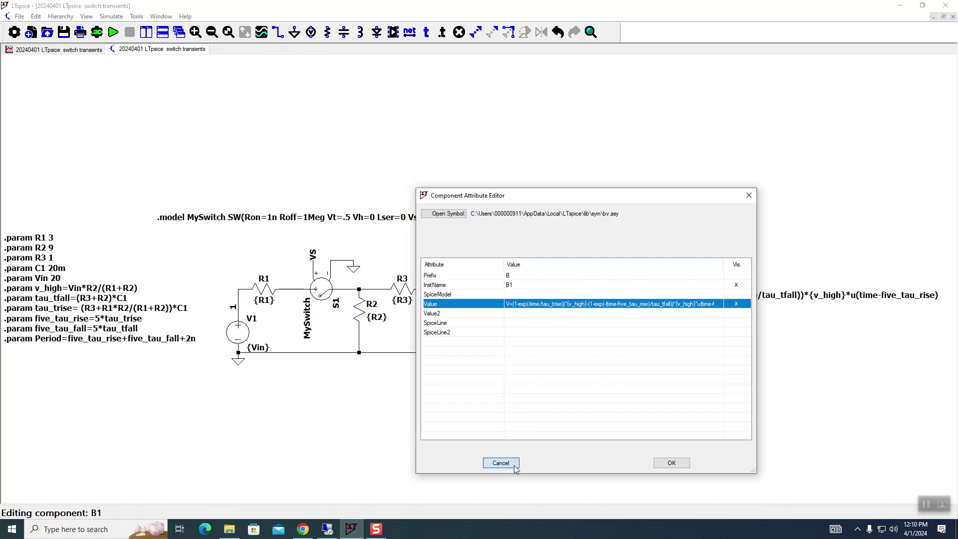
pyautogui.click(499, 463)
pyautogui.click(111, 17)
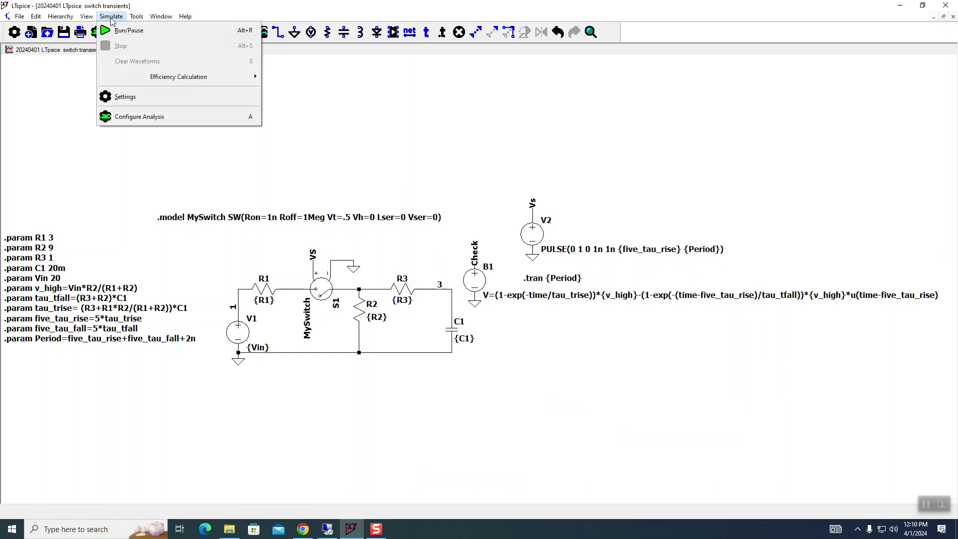
pyautogui.moveTo(59, 20)
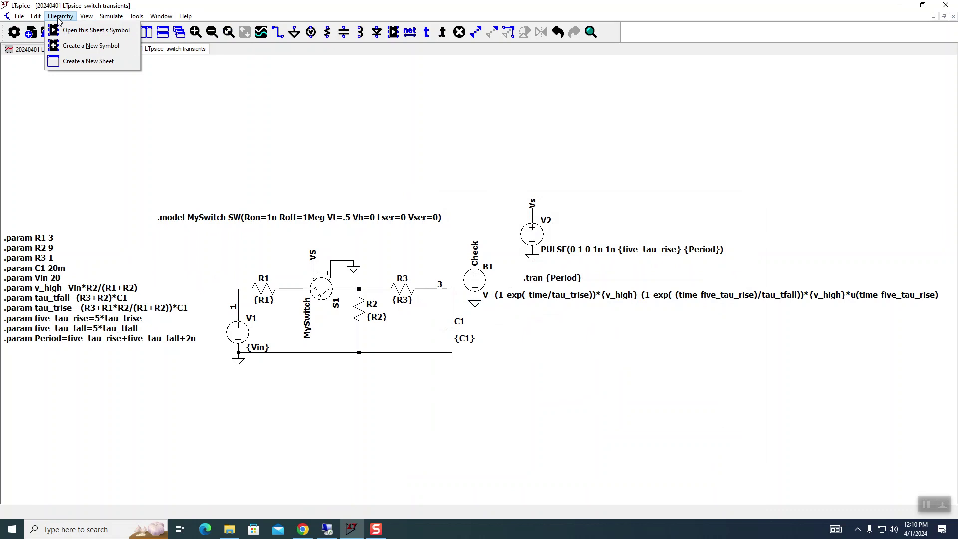
pyautogui.click(322, 106)
pyautogui.click(392, 33)
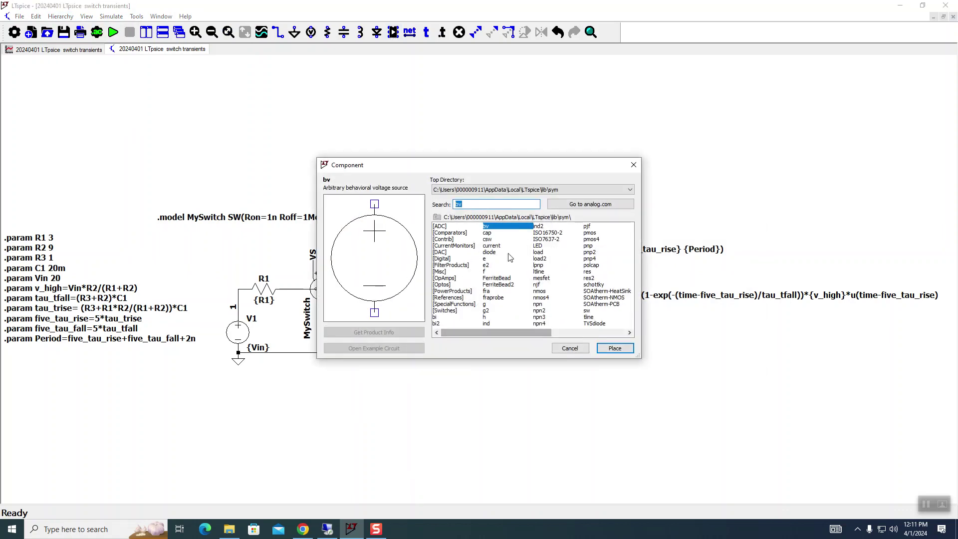
pyautogui.click(604, 351)
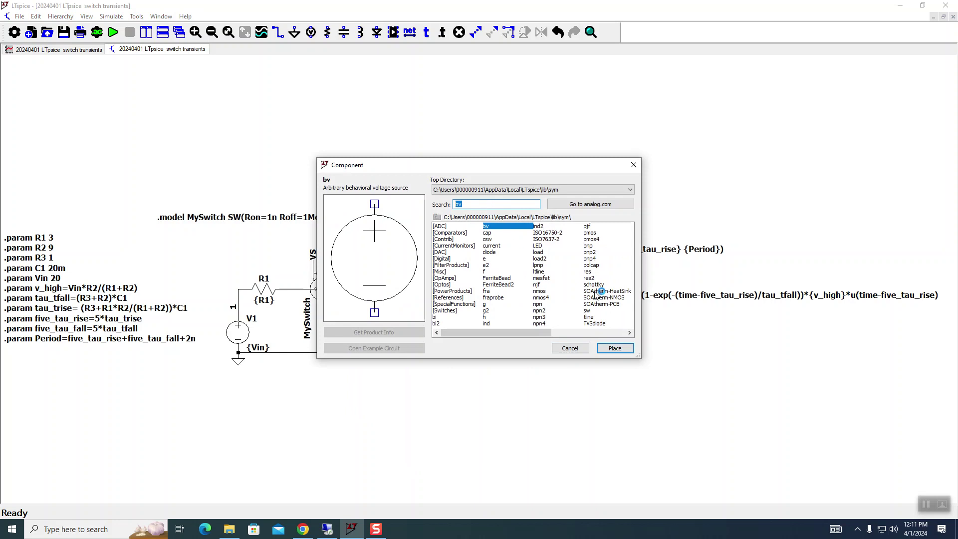
pyautogui.click(613, 346)
pyautogui.click(422, 154)
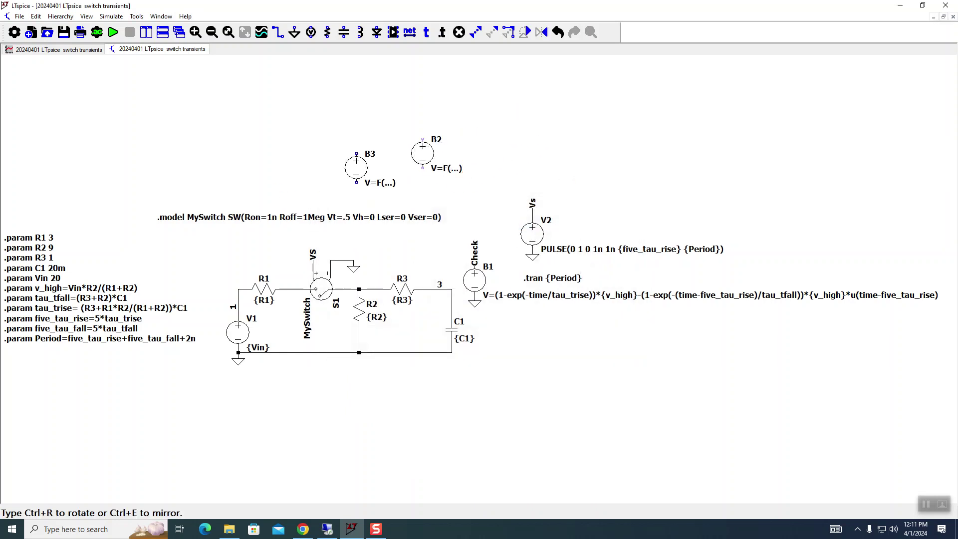
pyautogui.press('Escape')
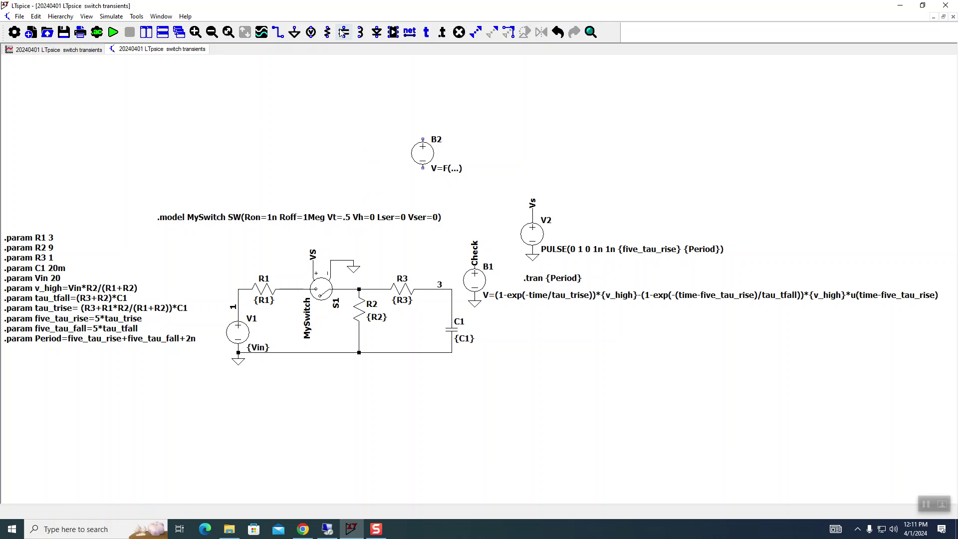
pyautogui.click(394, 33)
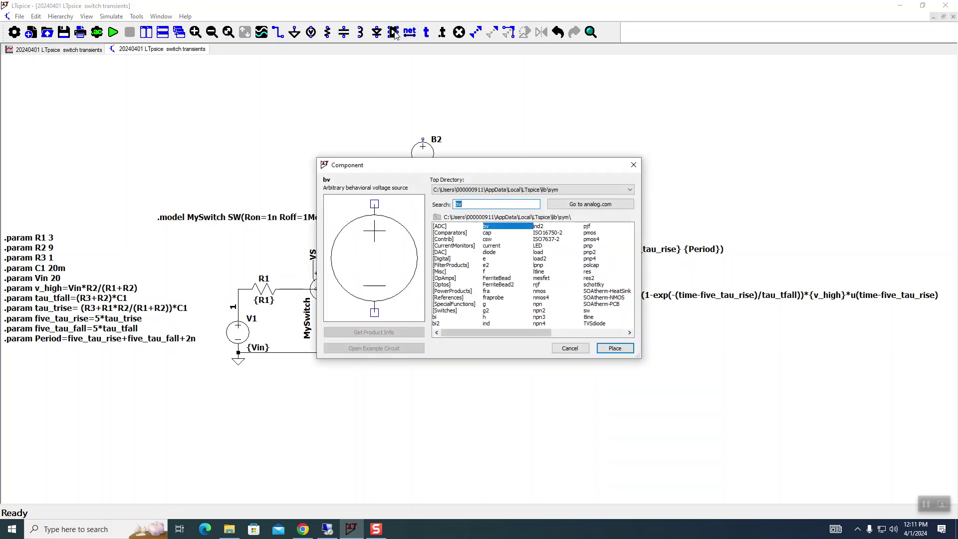
pyautogui.moveTo(495, 331); pyautogui.dragTo(539, 318)
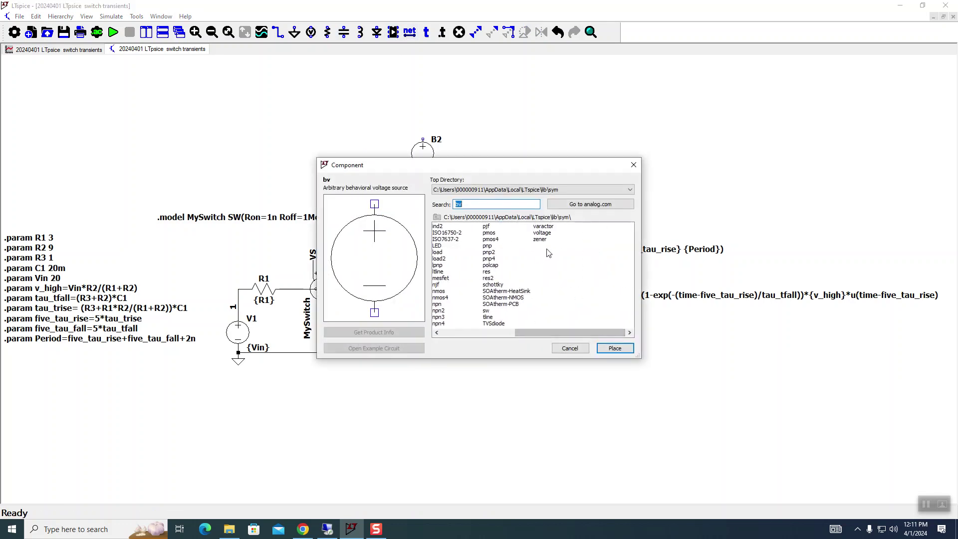
pyautogui.click(548, 233)
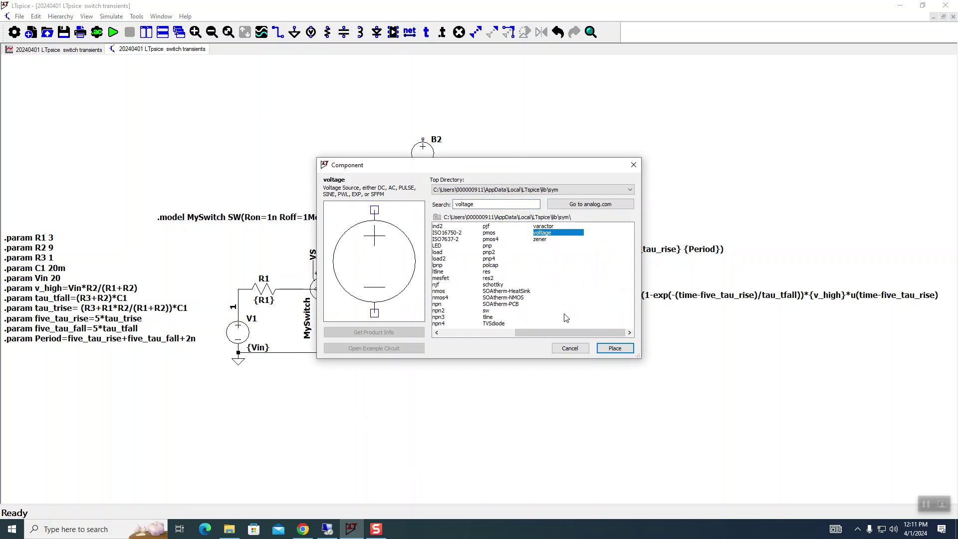
pyautogui.click(607, 352)
pyautogui.click(521, 131)
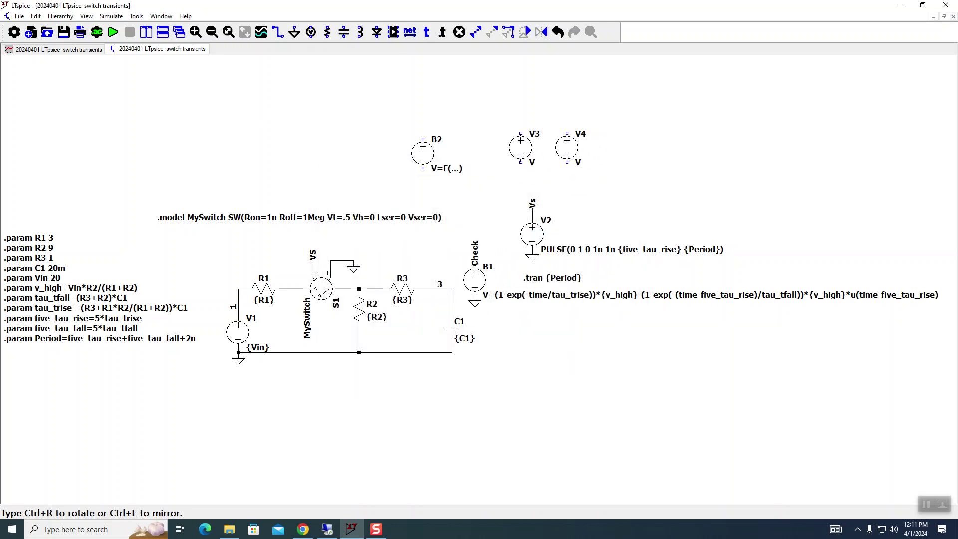
pyautogui.press('Escape')
pyautogui.rightClick(535, 135)
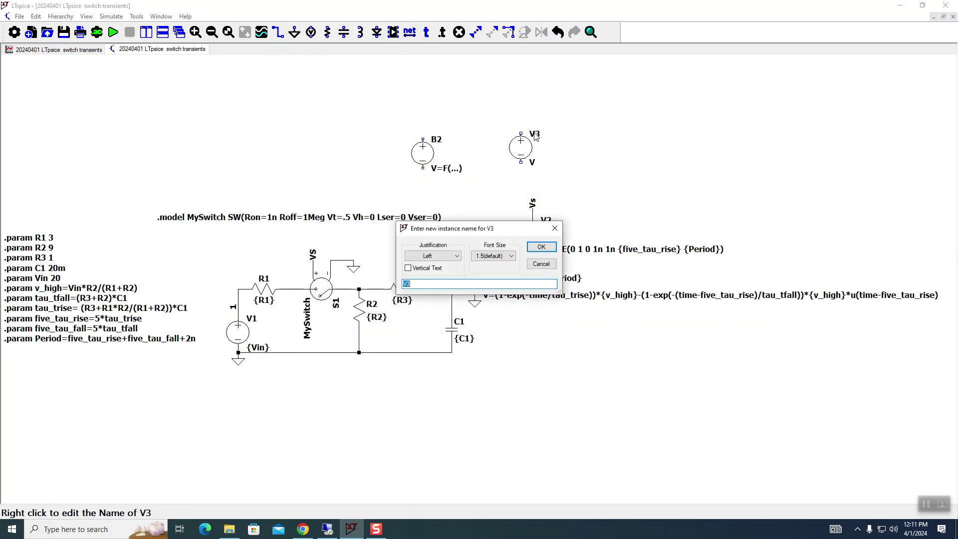
pyautogui.write('V')
pyautogui.press('Return')
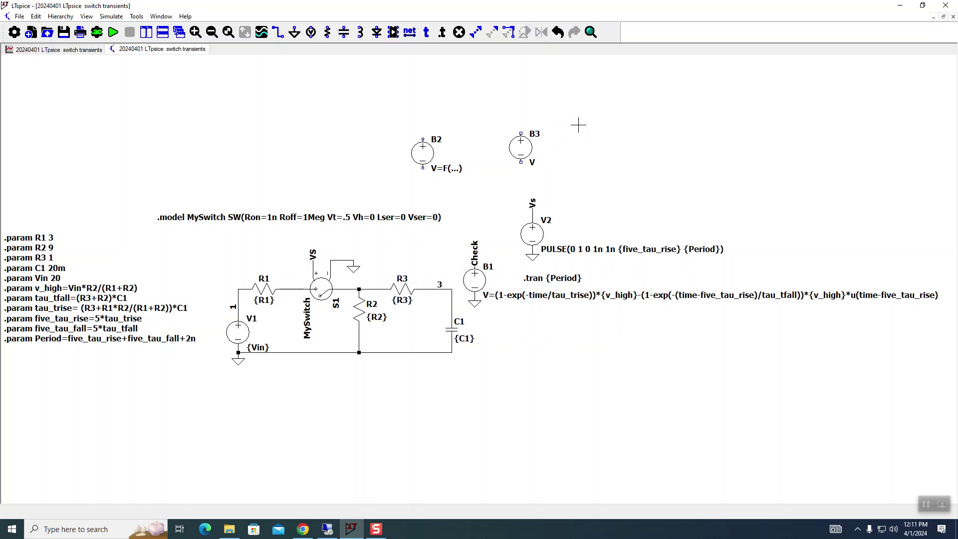
pyautogui.press('Delete')
pyautogui.moveTo(573, 118); pyautogui.dragTo(508, 185)
pyautogui.moveTo(482, 106); pyautogui.dragTo(403, 199)
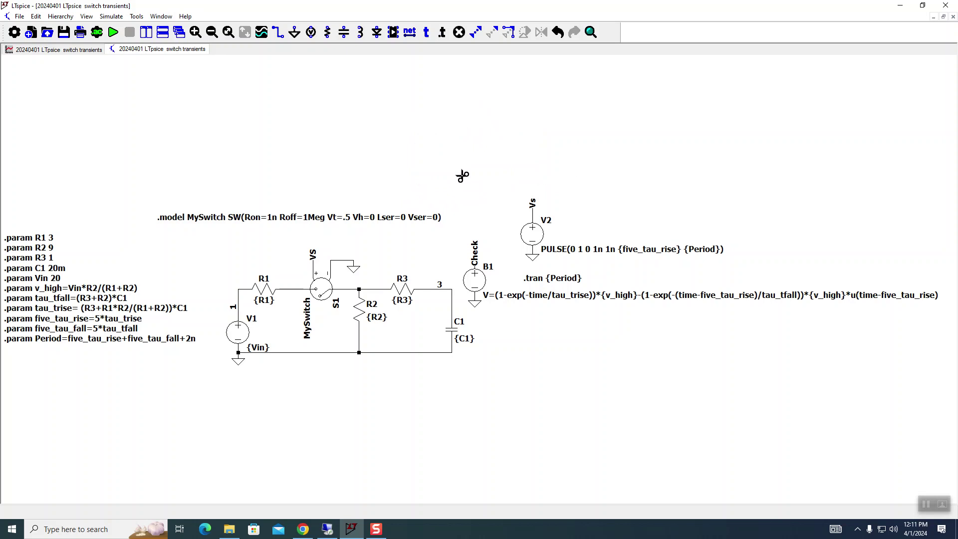
pyautogui.press('Escape')
# Step: Show the waveform plot where V(3) and V(check) overlap, peaking near 15V
pyautogui.moveTo(162, 110); pyautogui.dragTo(158, 110)
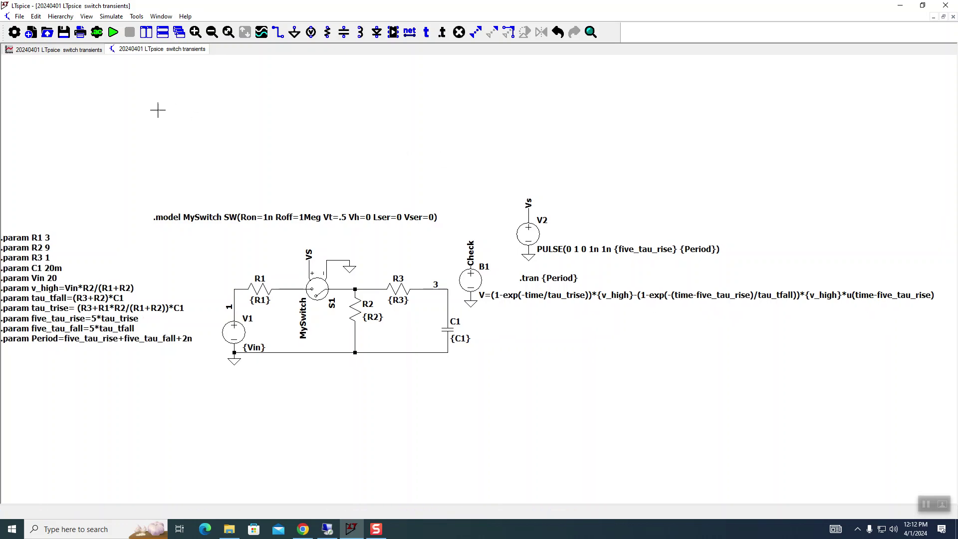
pyautogui.click(73, 53)
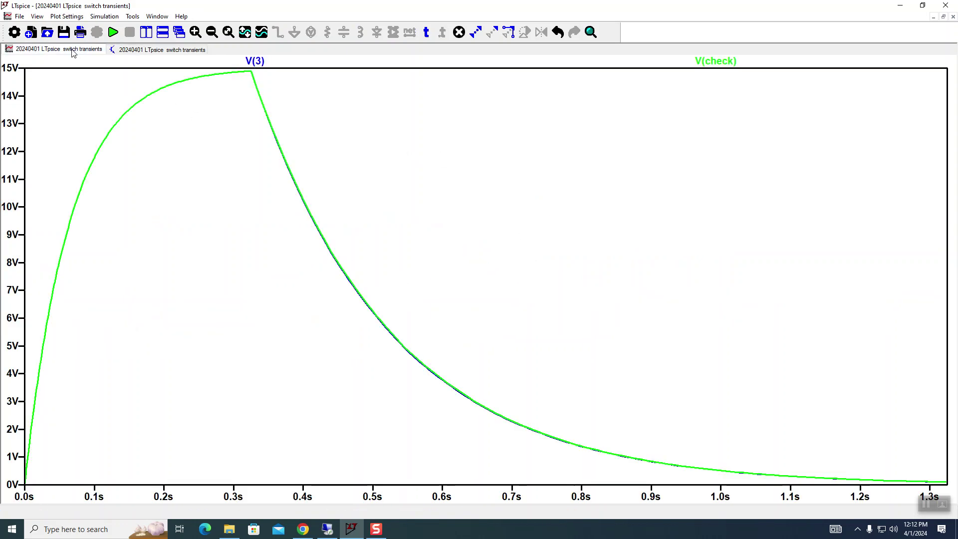
# Step: Rerun the transient simulation, compare V(3) with V(check), and go back to the schematic
pyautogui.click(110, 35)
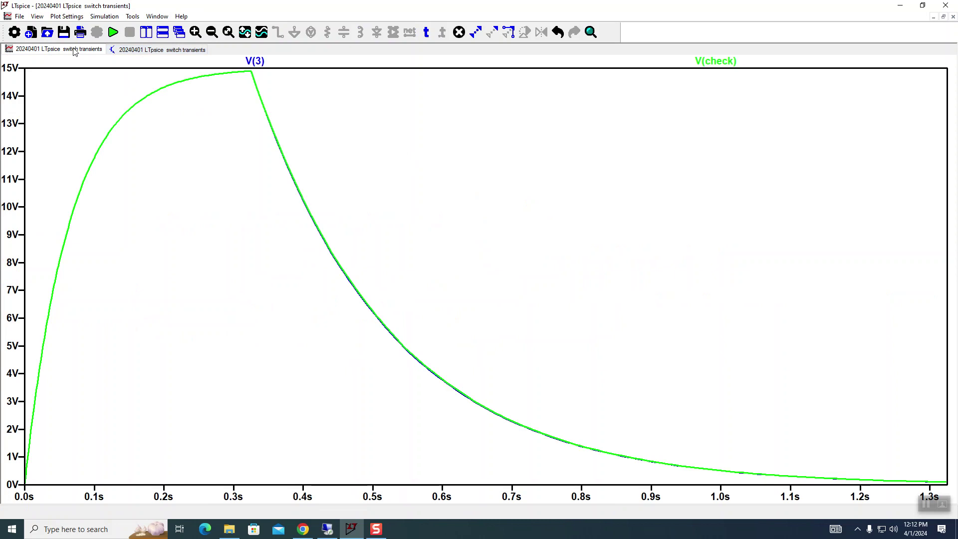
pyautogui.click(130, 50)
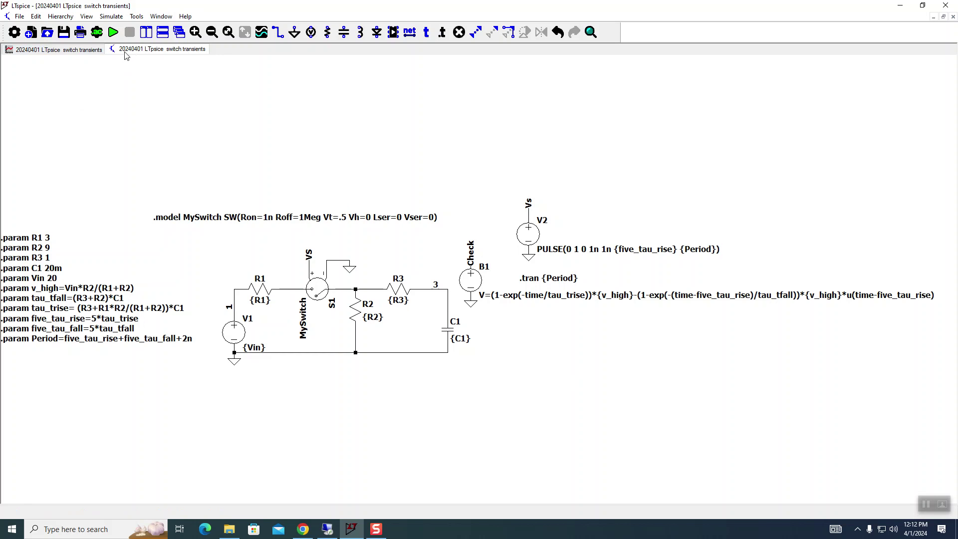
pyautogui.click(93, 52)
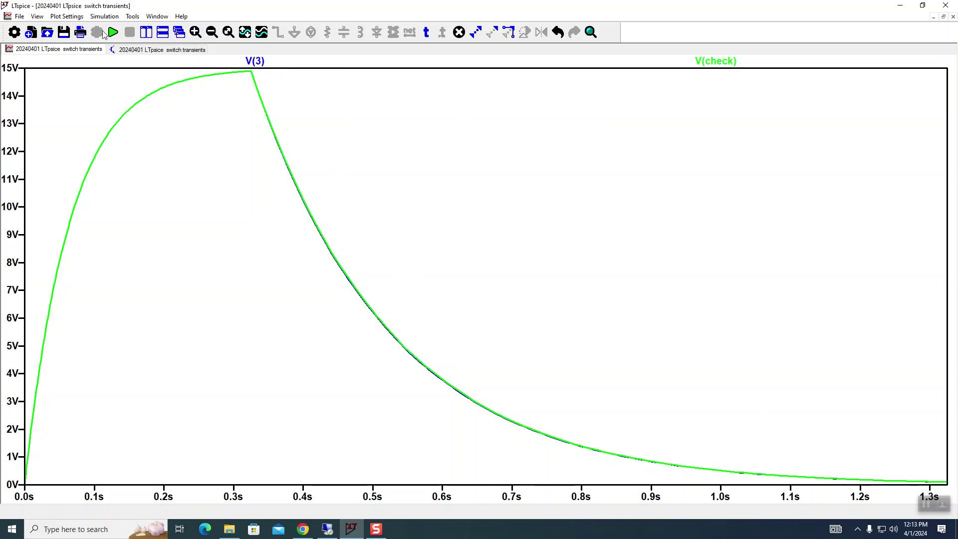
pyautogui.click(122, 49)
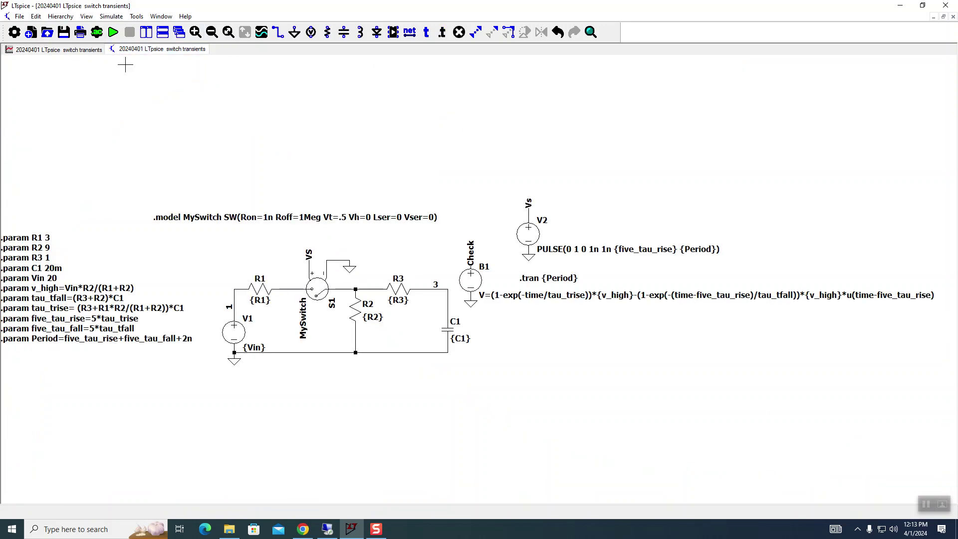
# Step: Change .param R3 from 1 to 10 and rerun the simulation
pyautogui.rightClick(47, 260)
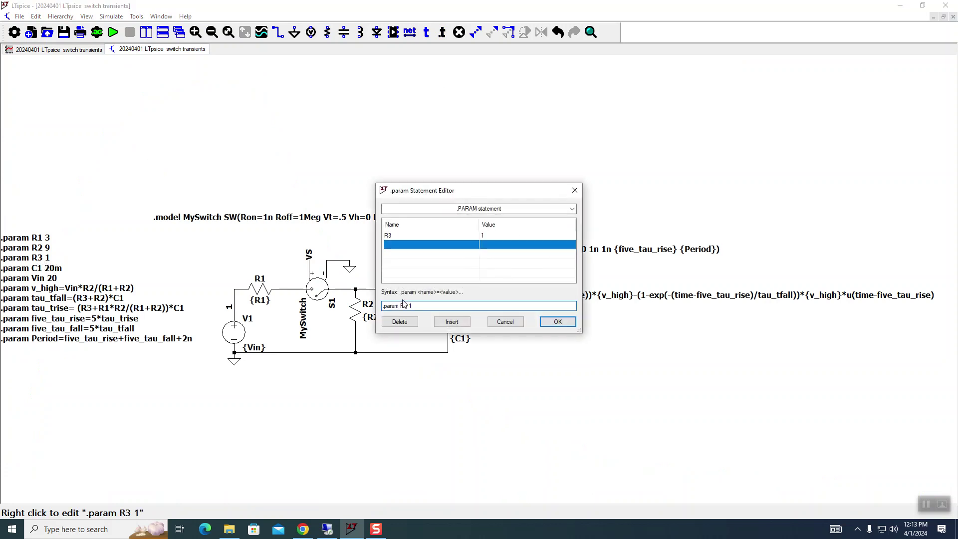
pyautogui.click(438, 308)
pyautogui.write('0')
pyautogui.click(566, 325)
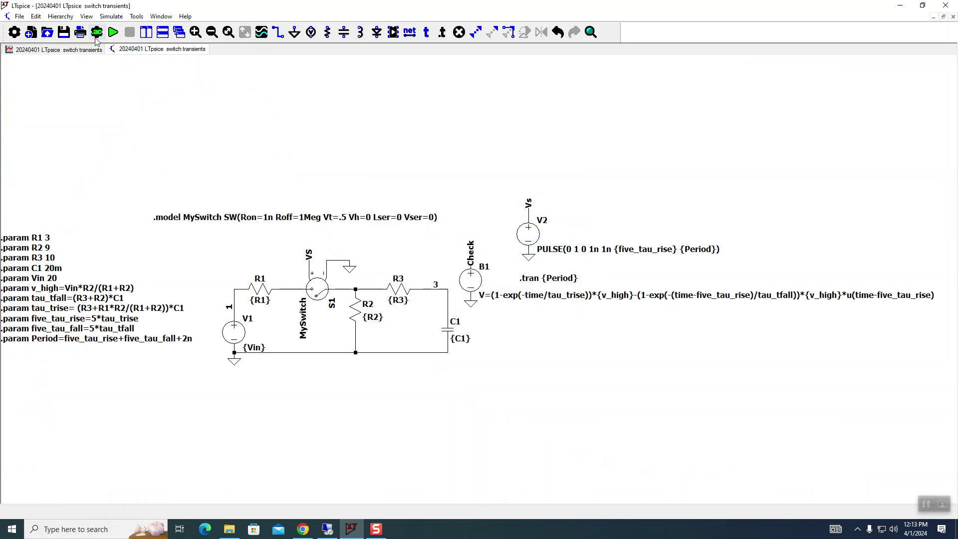
pyautogui.click(112, 32)
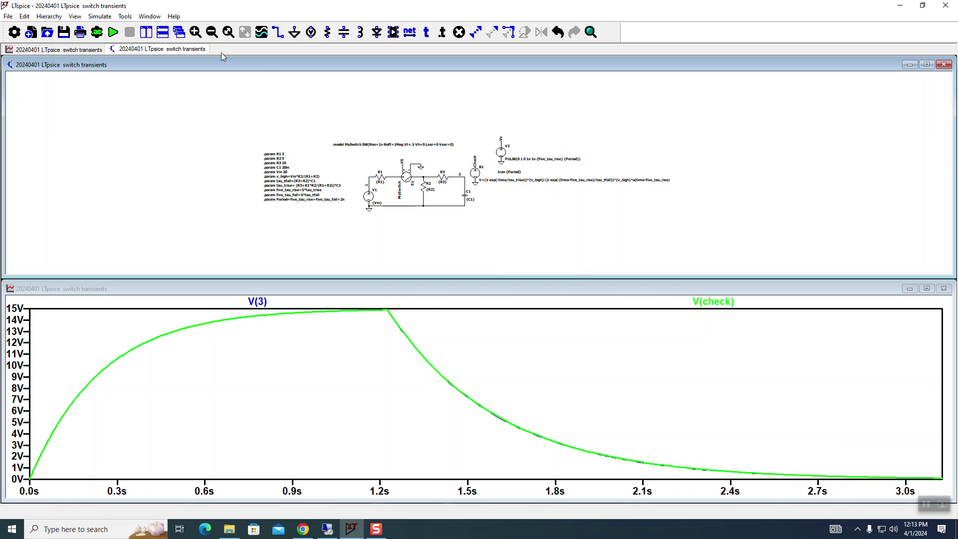
# Step: Save the schematic with File > Save
pyautogui.click(8, 16)
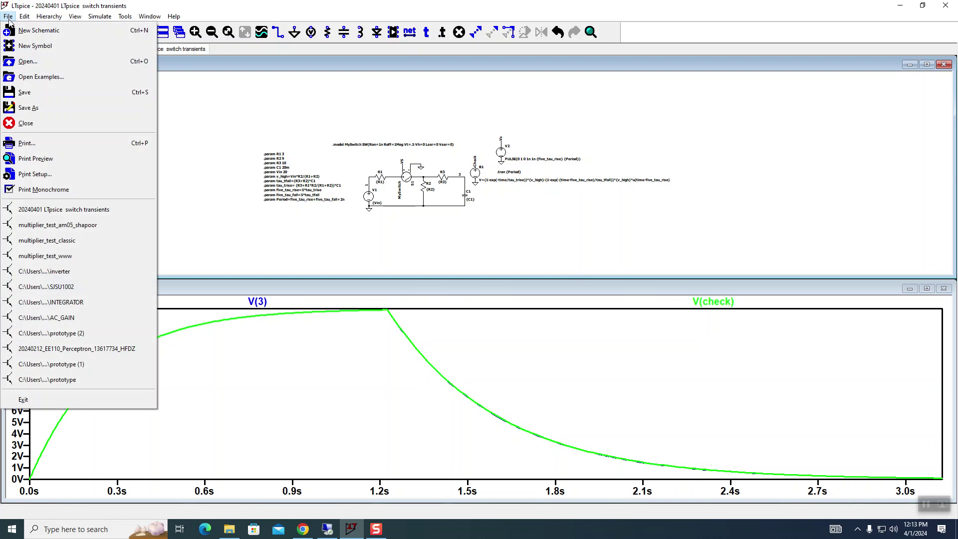
pyautogui.click(39, 93)
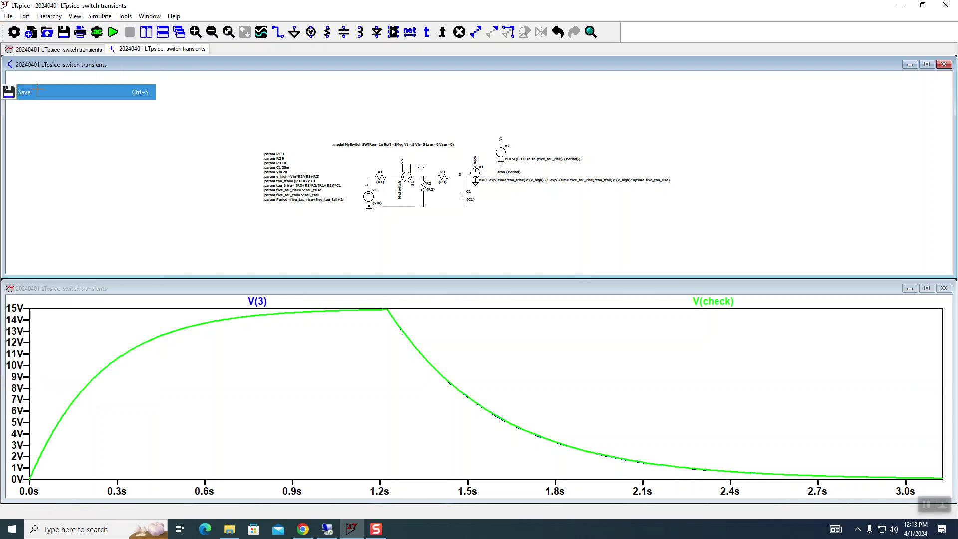